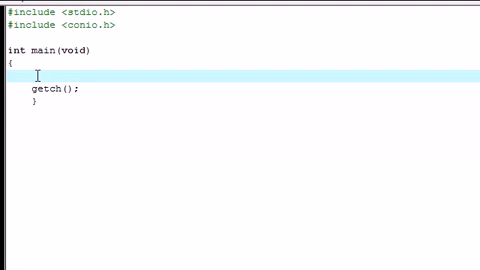
- Position the caret on the empty line in main and begin the int declaration
key(BackSpace)
text(int)
text( number)
text(;)
- Declare int number; and read it with scanf("%d", &number); before getch()
key(Return)
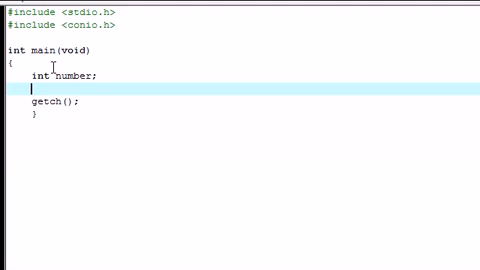
text(scanf)
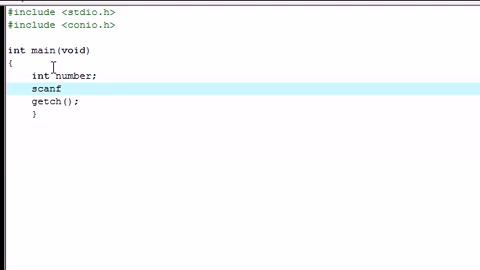
text(();)
key(Left)
key(Left)
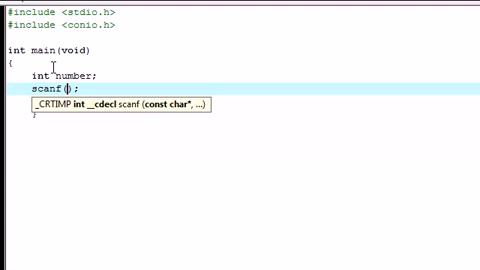
text(")
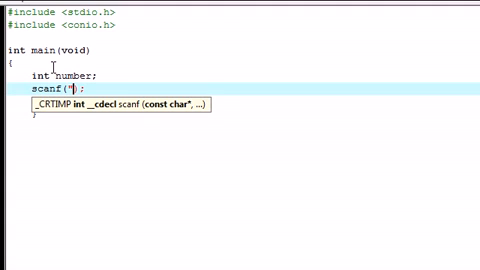
text(%d)
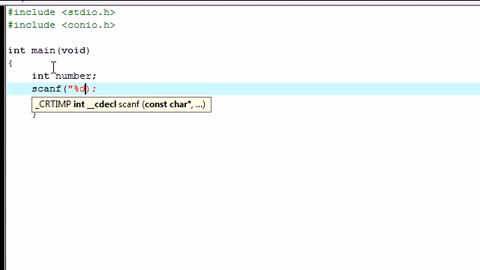
text(")
text(, )
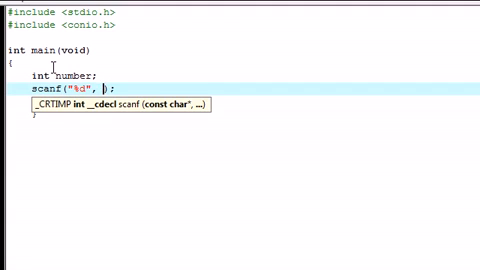
text(&number)
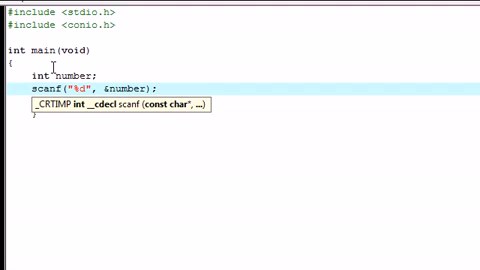
click(170, 89)
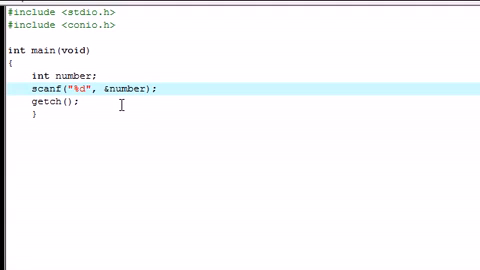
click(106, 76)
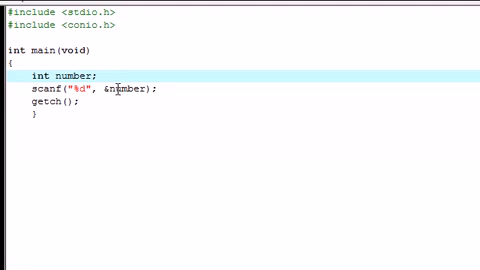
click(169, 90)
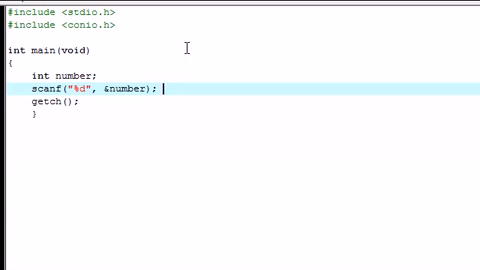
- Write switch(number) on a new line below the scanf call
key(Return)
key(Return)
key(Up)
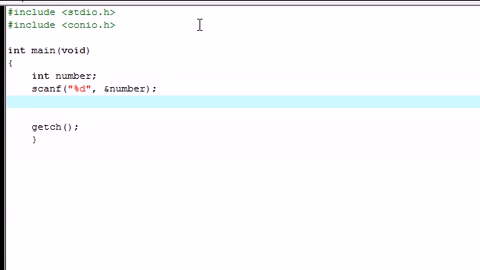
key(Return)
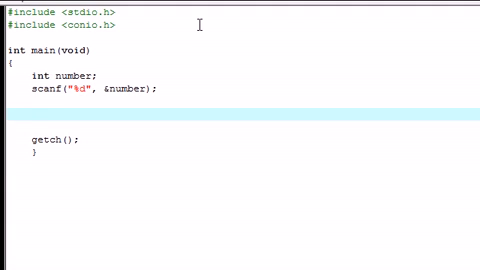
text(switch)
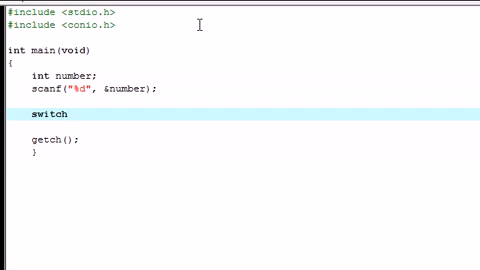
text(()
text())
key(Left)
text(number)
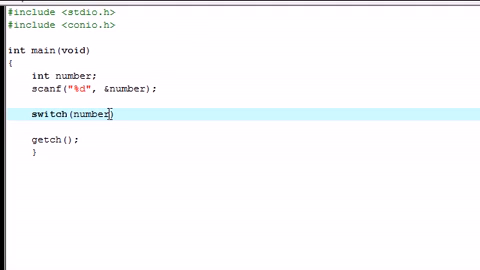
drag(111, 115, 73, 114)
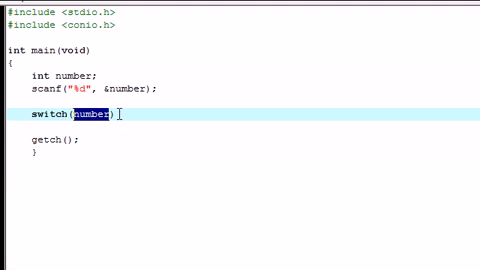
click(119, 114)
text({})
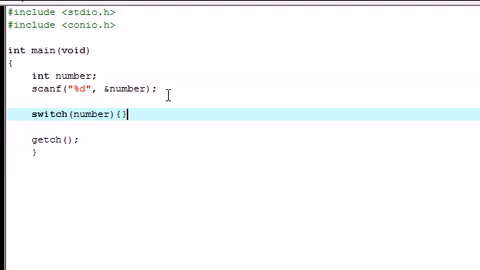
- Add the switch braces with a blank line inside the body
key(Left)
key(Return)
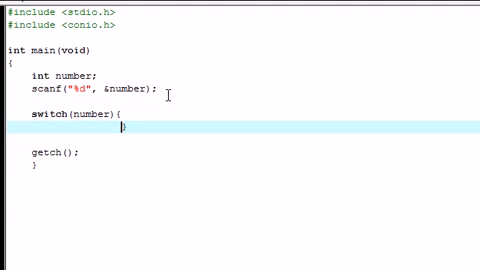
key(Return)
key(BackSpace)
key(BackSpace)
key(BackSpace)
key(Up)
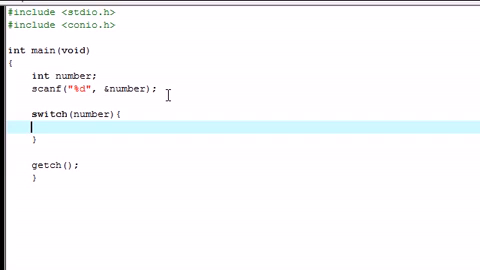
text(case )
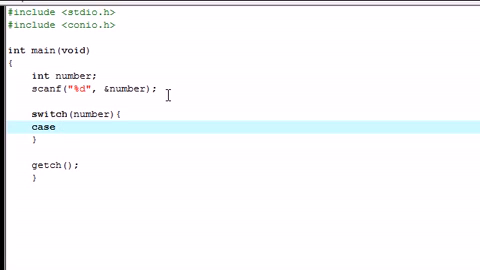
text(2)
text(:)
- Write case 2: with printf("you entered 2"); as its body
key(Return)
key(BackSpace)
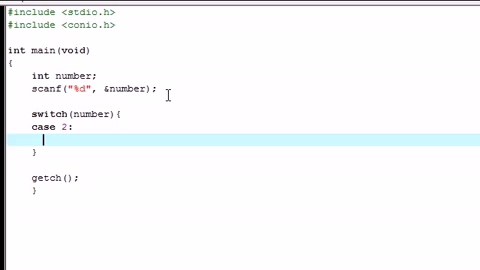
key(BackSpace)
key(BackSpace)
text(printf)
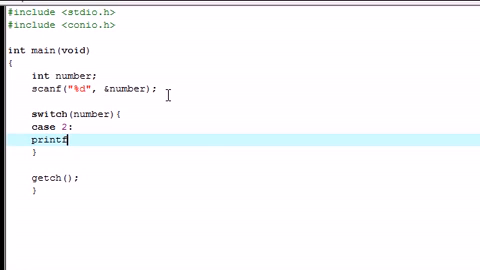
text(();)
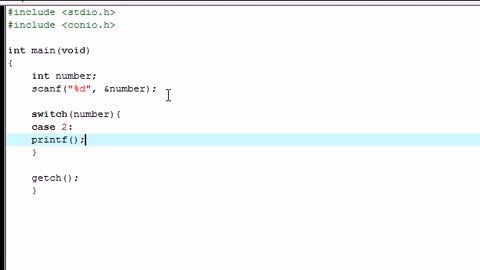
key(Left)
key(Left)
text(")
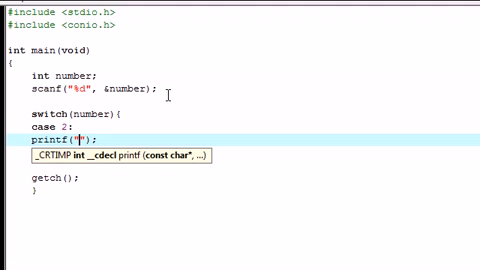
text(you entered )
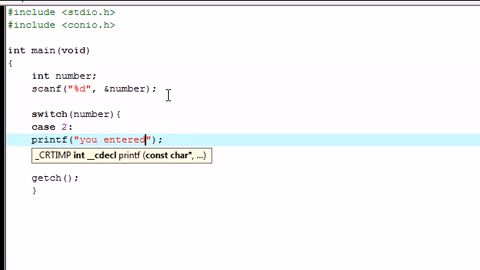
text(2)
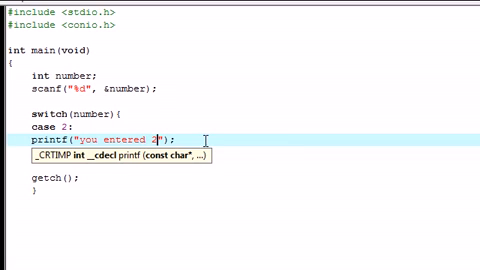
click(205, 140)
- Highlight the case 2 label and printf statement to explain them, ending after printf
drag(31, 126, 66, 127)
click(64, 128)
double_click(64, 128)
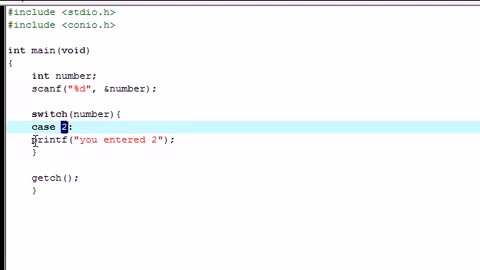
click(32, 140)
mouse_move(33, 140)
mouse_down()
mouse_move(172, 133)
mouse_move(182, 141)
mouse_up()
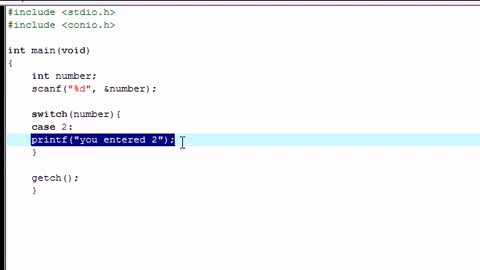
click(184, 139)
drag(77, 128, 29, 128)
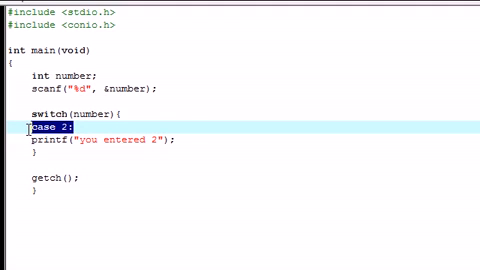
click(193, 140)
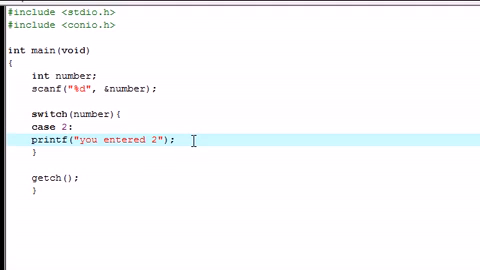
drag(32, 128, 58, 130)
drag(31, 140, 182, 144)
click(182, 140)
- End case 2 with a break; statement
key(Return)
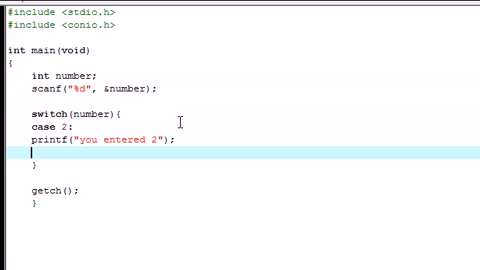
text(break;)
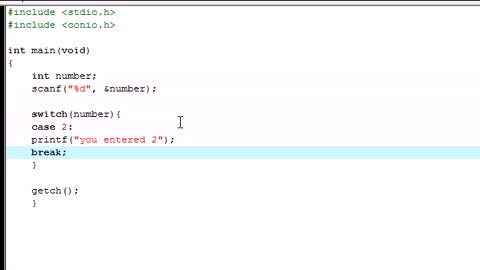
drag(68, 152, 32, 152)
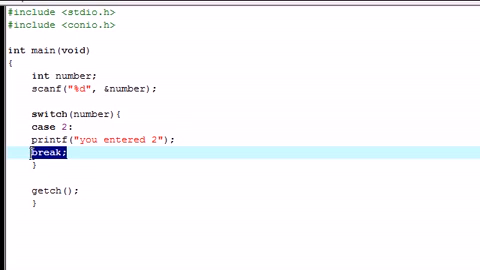
click(38, 177)
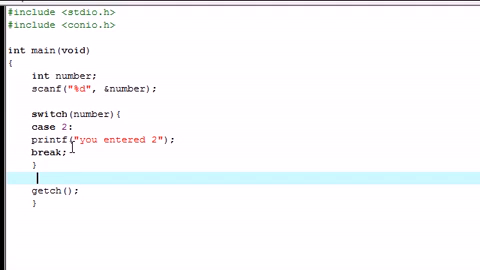
- Select the whole case 2 block through break and copy it
mouse_move(68, 152)
mouse_down()
mouse_move(51, 152)
mouse_move(26, 127)
mouse_move(68, 152)
mouse_up()
click(56, 152)
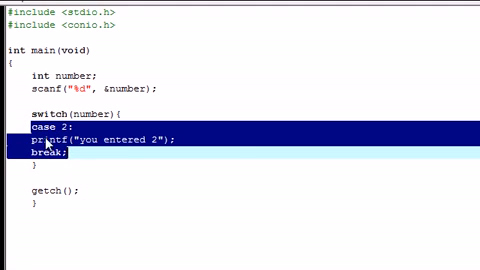
right_click(47, 140)
click(87, 259)
click(80, 155)
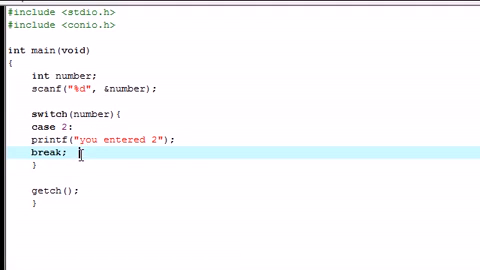
- Paste two copies of the case 2 block below it
key(Return)
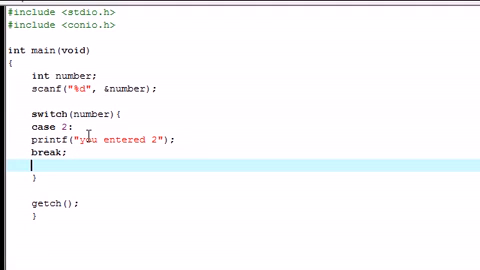
key(ctrl+v)
key(Return)
key(ctrl+v)
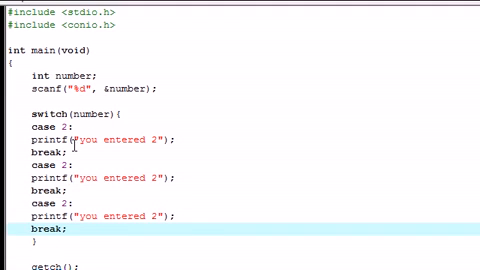
- Retype the copies as case 4 and case 6 printing "you entered 4" and "you entered 6"
double_click(63, 165)
text(4)
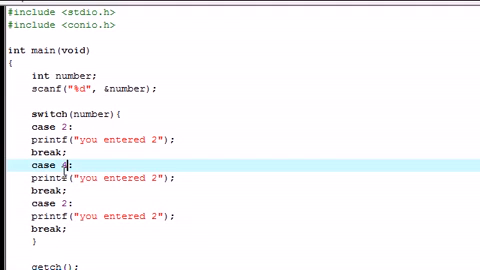
double_click(64, 203)
text(5)
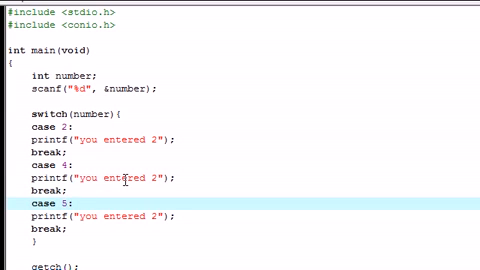
key(BackSpace)
text(6)
double_click(154, 177)
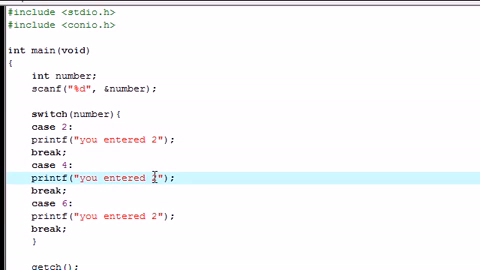
double_click(154, 177)
text(4)
double_click(154, 215)
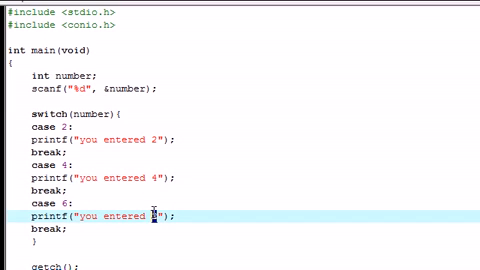
text(6)
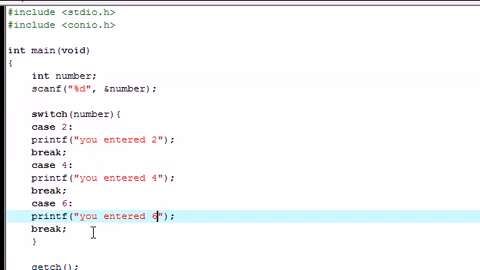
key(Down)
key(Down)
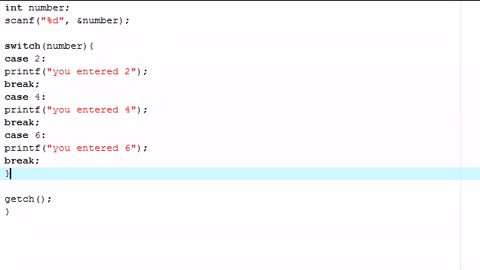
drag(40, 84, 3, 84)
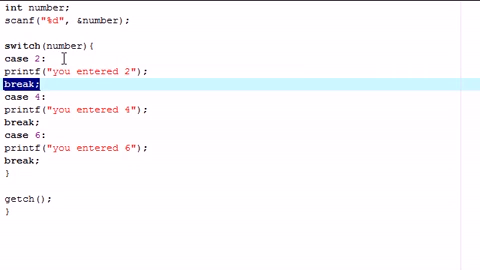
drag(4, 58, 48, 62)
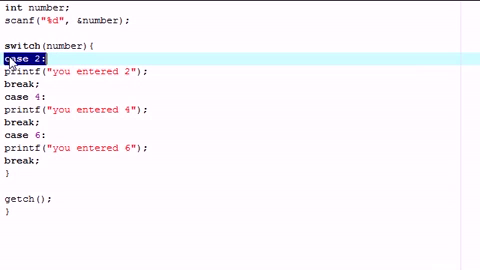
drag(5, 96, 49, 97)
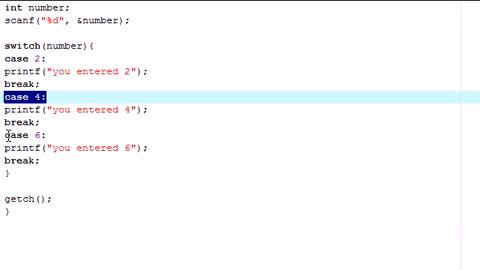
drag(5, 134, 46, 134)
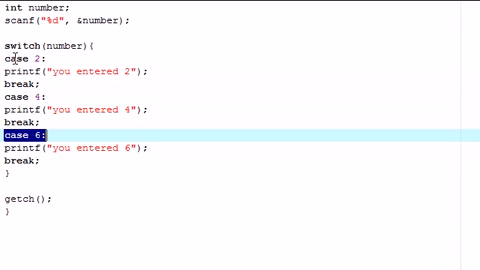
drag(5, 58, 46, 58)
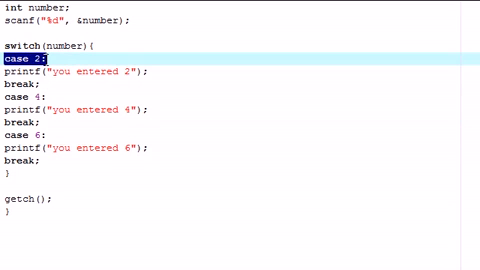
mouse_move(42, 84)
mouse_down()
mouse_move(3, 71)
mouse_move(2, 58)
mouse_up()
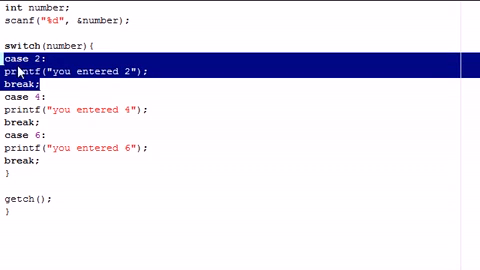
drag(37, 84, 40, 84)
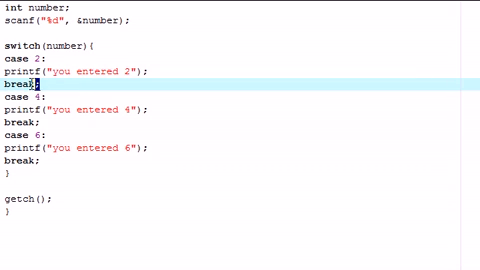
mouse_move(33, 84)
mouse_down()
mouse_move(1, 84)
mouse_move(3, 108)
mouse_move(53, 161)
mouse_up()
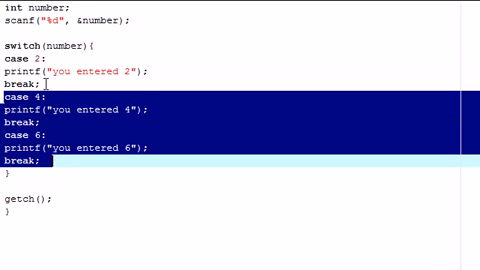
drag(45, 84, 3, 57)
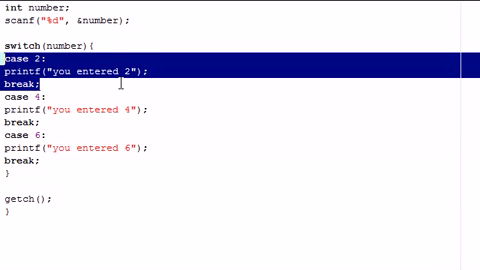
click(43, 84)
drag(41, 84, 4, 84)
click(46, 84)
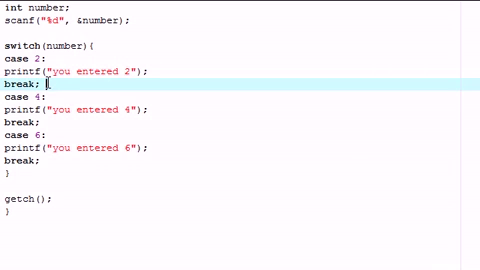
- Add a default: label after the last break with an indented body line
click(45, 160)
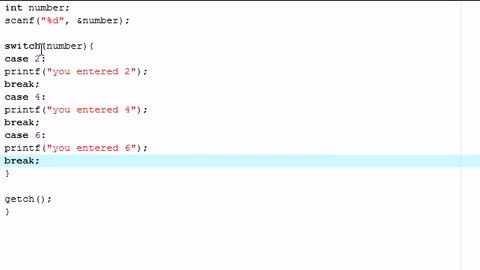
key(Return)
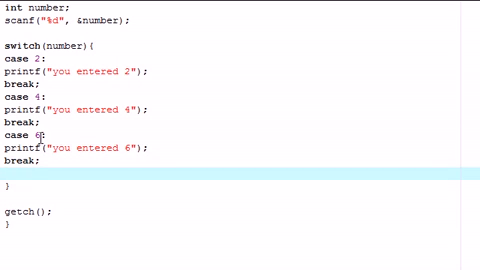
text(de)
text(fault)
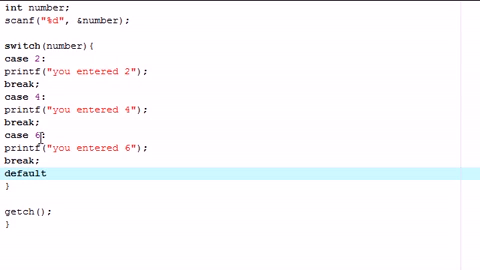
text(:)
key(Return)
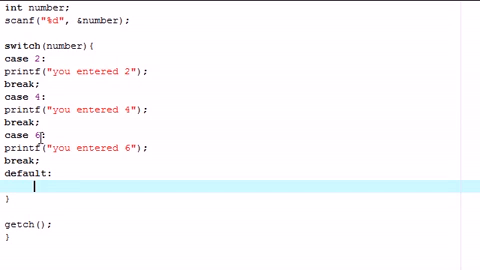
key(BackSpace)
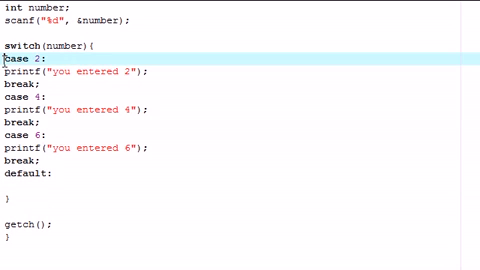
mouse_move(3, 58)
mouse_down()
mouse_move(40, 84)
mouse_move(58, 134)
mouse_up()
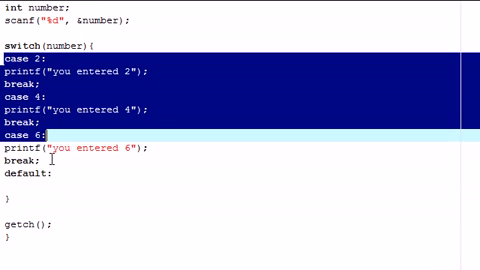
click(10, 185)
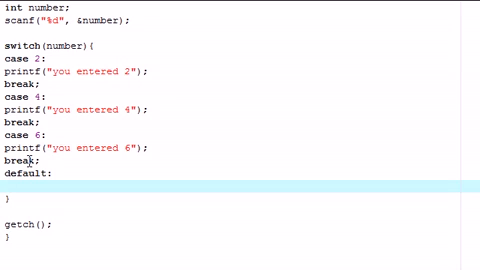
text(print)
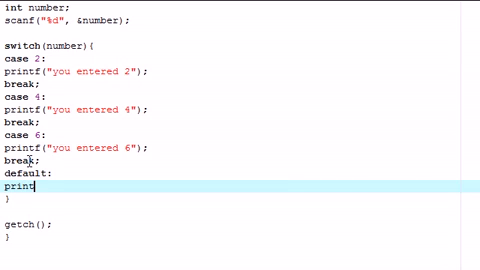
- Copy the case 6 printf under default and change its message to "i dont know what you entered"
drag(148, 149, 9, 156)
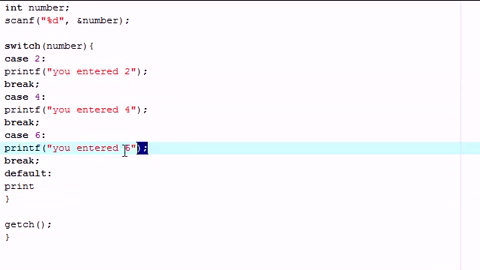
right_click(37, 150)
click(60, 266)
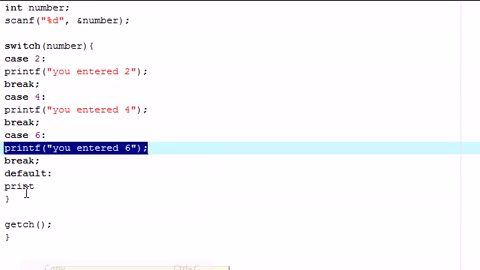
drag(49, 185, 3, 185)
key(ctrl+v)
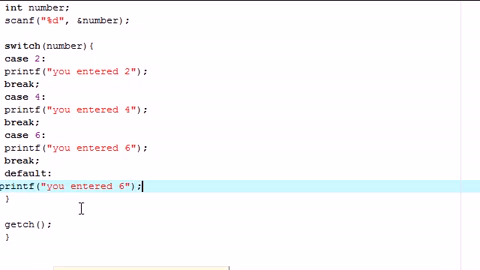
key(Home)
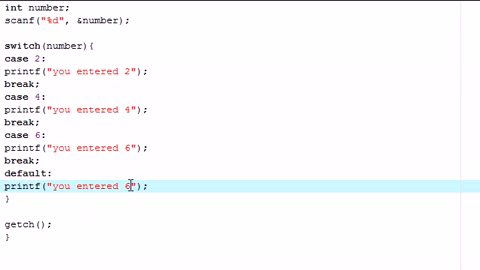
drag(130, 186, 53, 188)
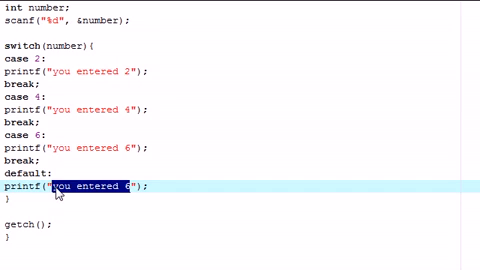
text(I dont know )
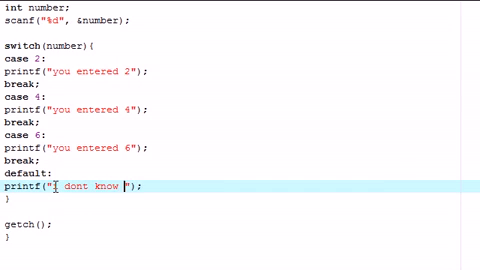
text(what you ent)
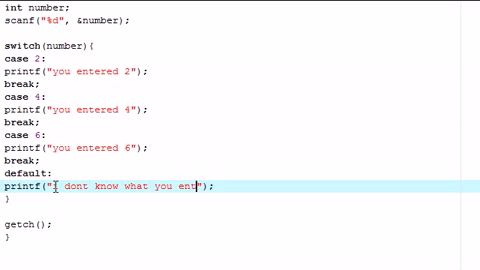
text(ered)
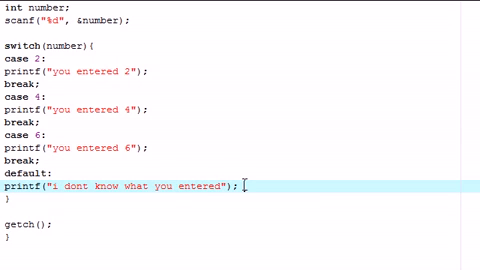
- End the default case with break; and launch compile and run
key(End)
key(Return)
text(brea)
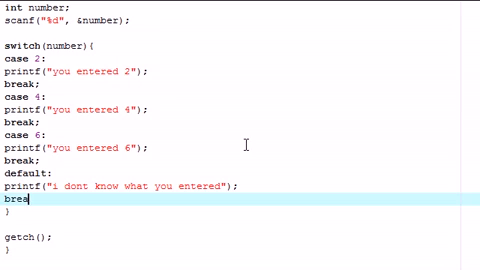
text(k;)
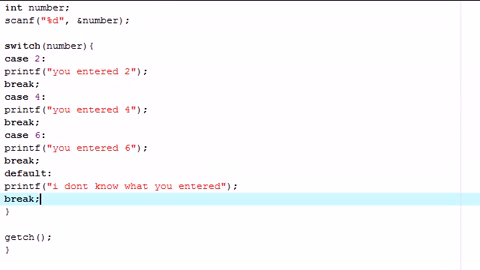
key(alt+x)
key(Return)
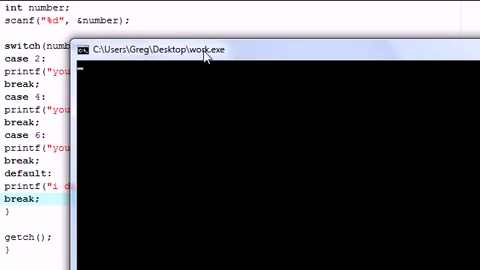
mouse_move(206, 56)
mouse_down()
mouse_move(214, 75)
mouse_move(182, 40)
mouse_move(191, 66)
mouse_move(238, 49)
mouse_move(245, 49)
mouse_move(244, 57)
mouse_up()
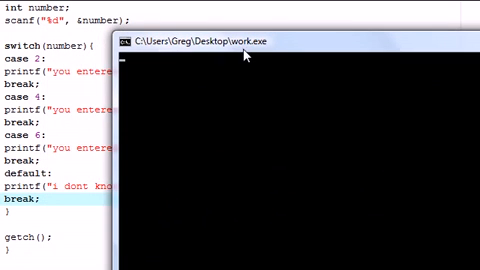
text(4)
key(Return)
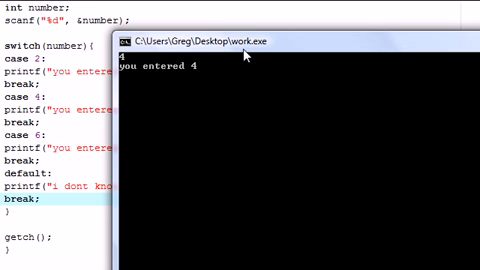
mouse_move(211, 48)
mouse_down()
mouse_move(238, 115)
mouse_move(135, 153)
mouse_move(127, 107)
mouse_up()
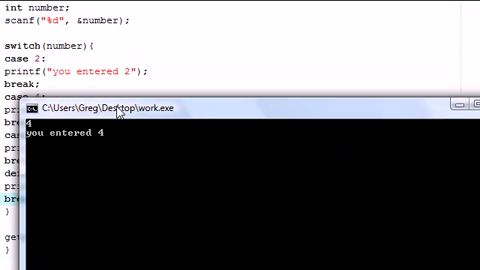
key(Return)
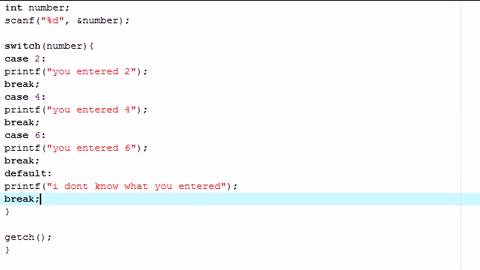
click(60, 2)
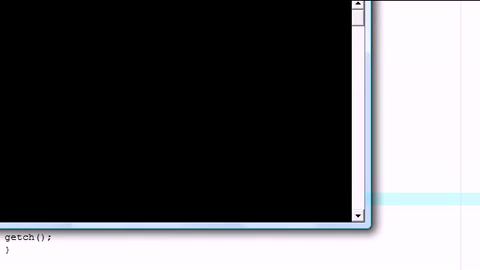
drag(200, 5, 267, 78)
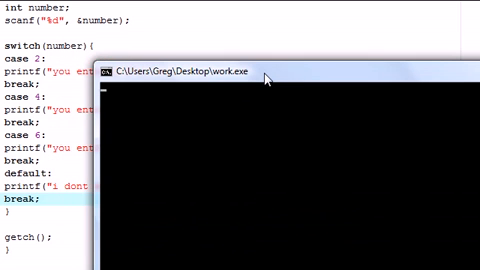
text(21)
key(Return)
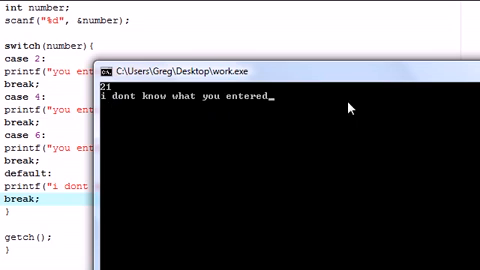
key(Return)
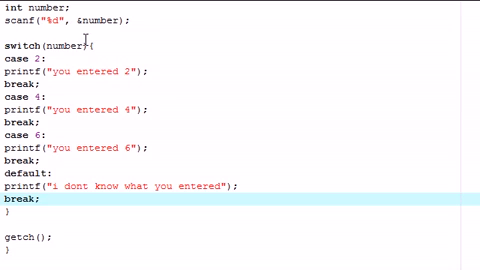
drag(46, 46, 81, 56)
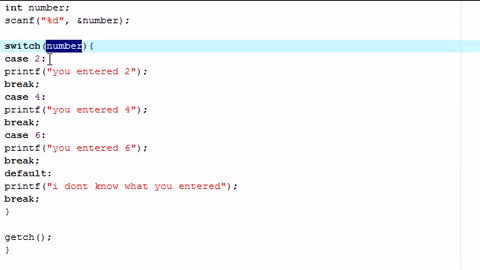
drag(5, 59, 29, 59)
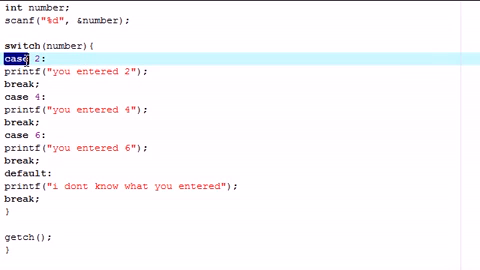
double_click(36, 59)
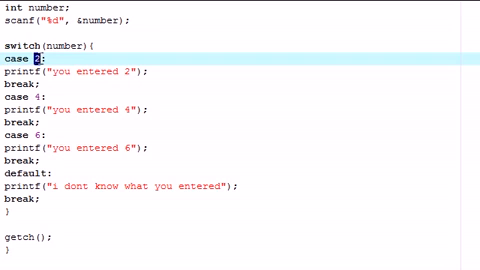
click(39, 97)
double_click(38, 97)
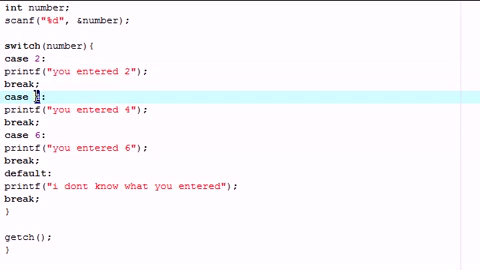
mouse_move(40, 59)
mouse_down()
mouse_move(4, 60)
mouse_move(75, 72)
mouse_move(150, 75)
mouse_up()
click(4, 72)
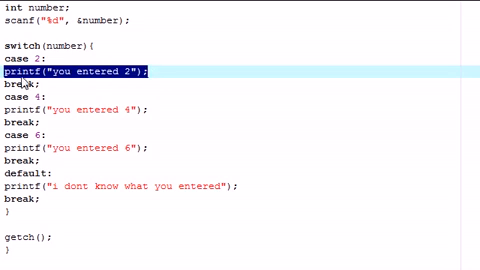
drag(4, 59, 4, 72)
drag(40, 72, 107, 161)
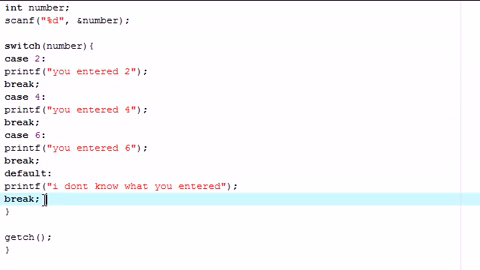
mouse_move(45, 198)
mouse_down()
mouse_move(5, 186)
mouse_move(4, 174)
mouse_up()
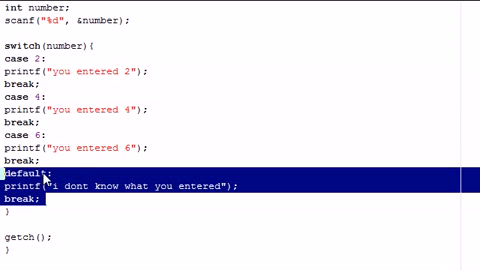
click(73, 159)
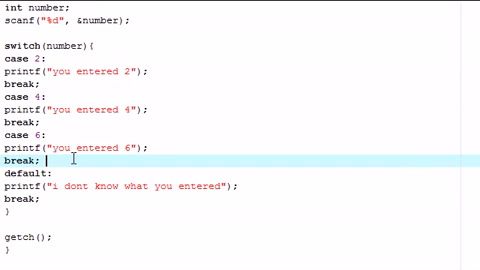
click(5, 46)
mouse_move(5, 46)
mouse_down()
mouse_move(54, 150)
mouse_move(60, 208)
mouse_move(67, 213)
mouse_up()
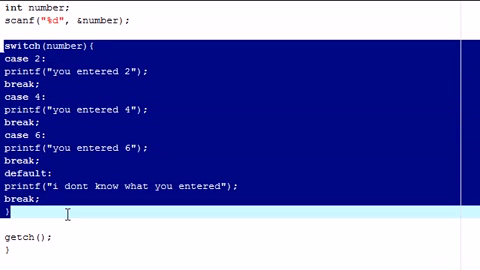
click(67, 214)
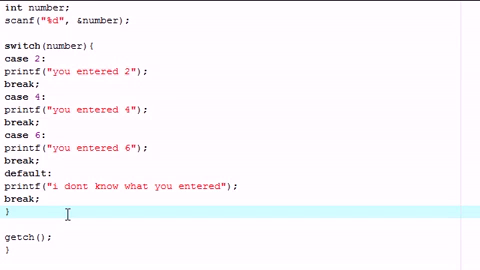
click(30, 250)
mouse_move(29, 250)
mouse_down()
mouse_move(60, 92)
mouse_move(40, 5)
mouse_up()
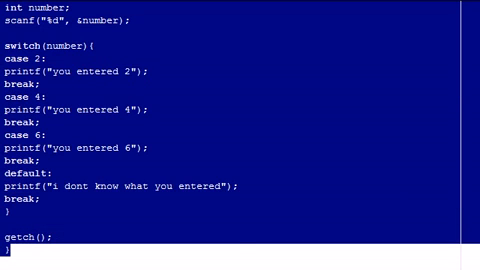
right_click(64, 78)
click(98, 198)
click(72, 164)
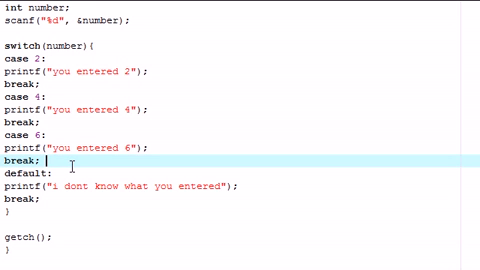